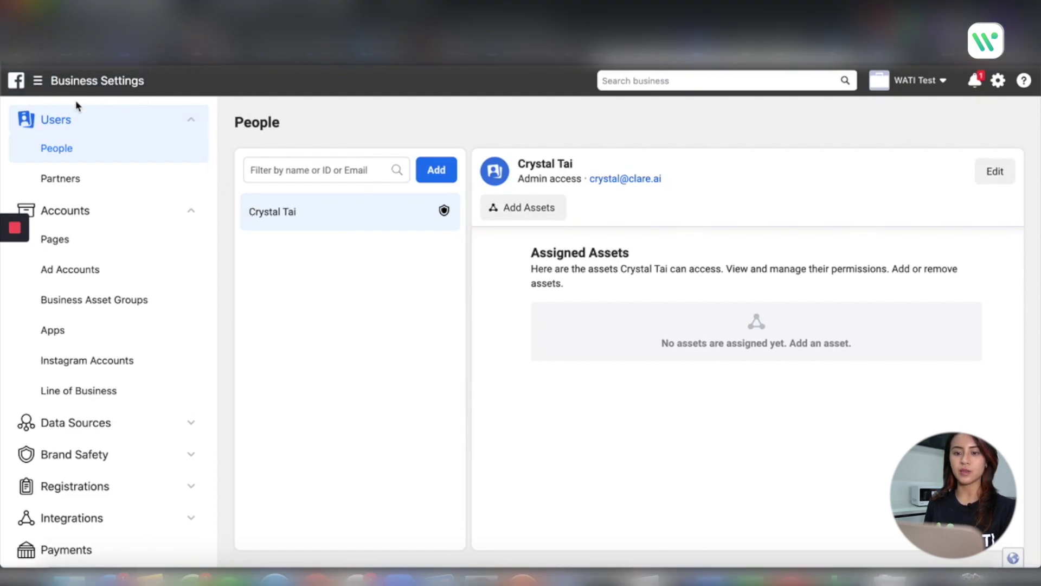
# Start business verification from the Security Center.
pyautogui.scroll(-2, 113, 217)
pyautogui.scroll(-1, 113, 218)
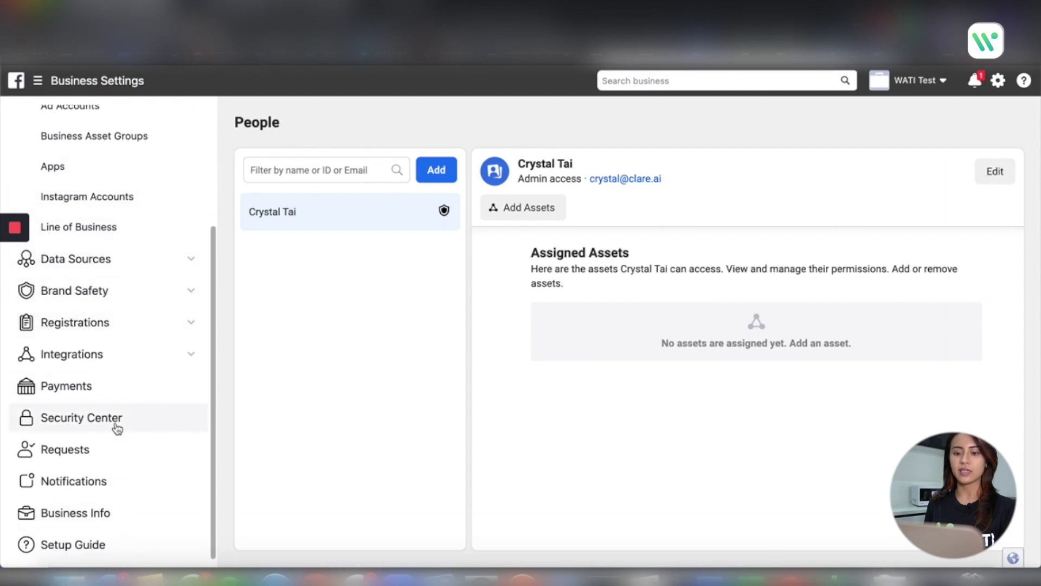
pyautogui.click(80, 425)
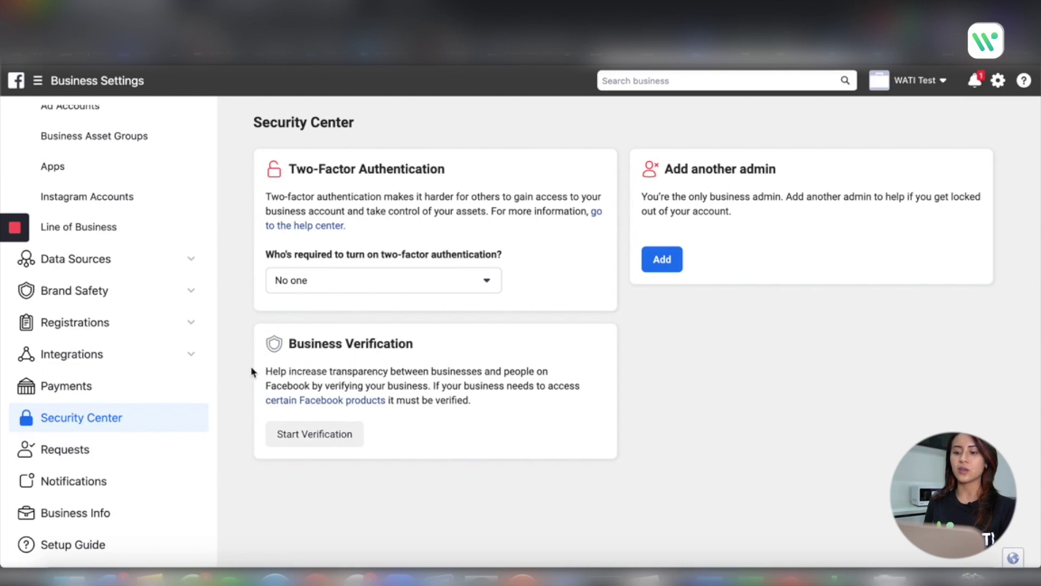
pyautogui.click(309, 437)
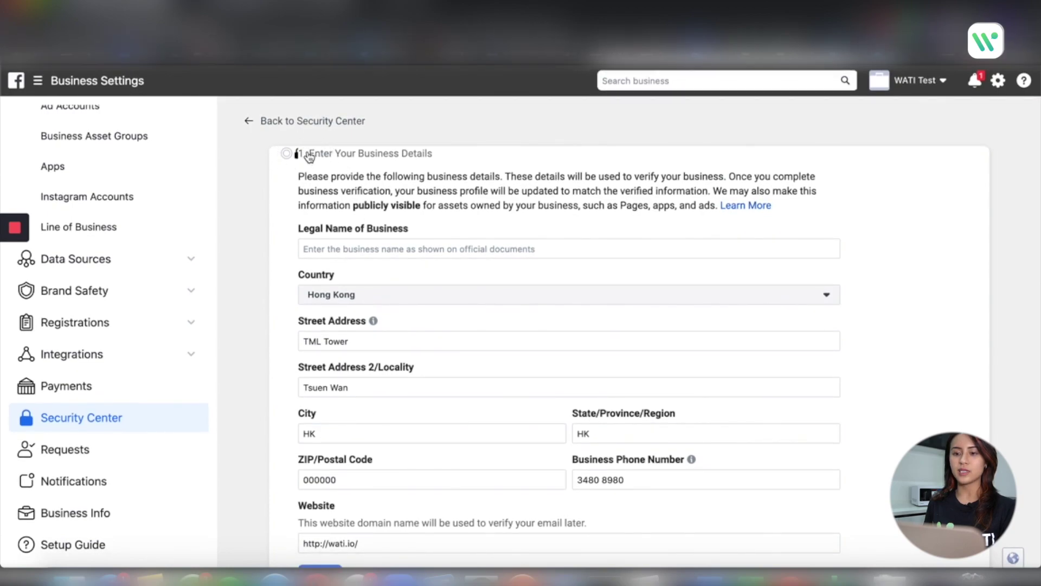
# Enter 'WATI Test' as the Legal Name of Business and continue.
pyautogui.moveTo(307, 155); pyautogui.dragTo(449, 160)
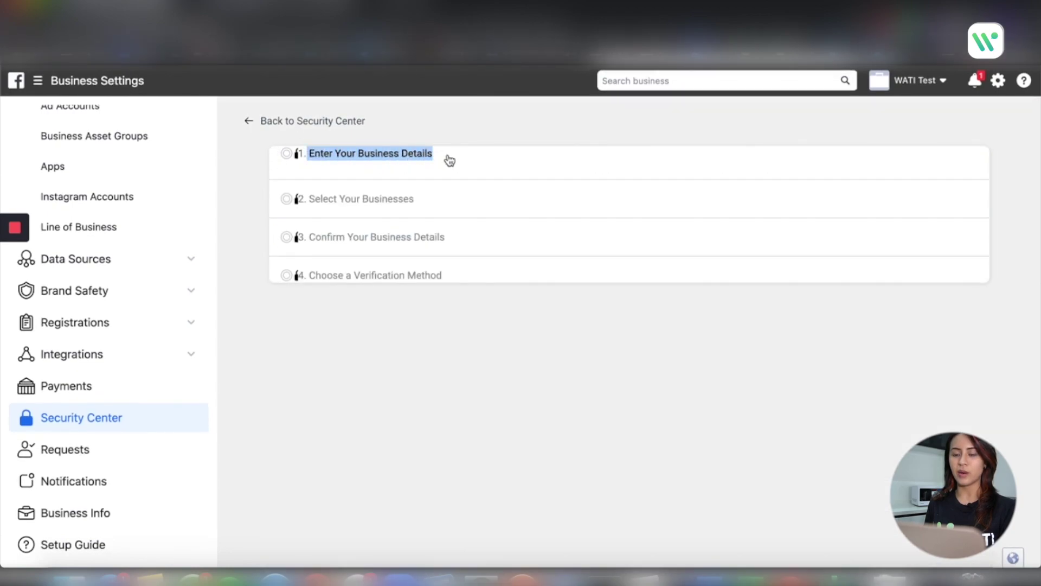
pyautogui.scroll(-2, 459, 303)
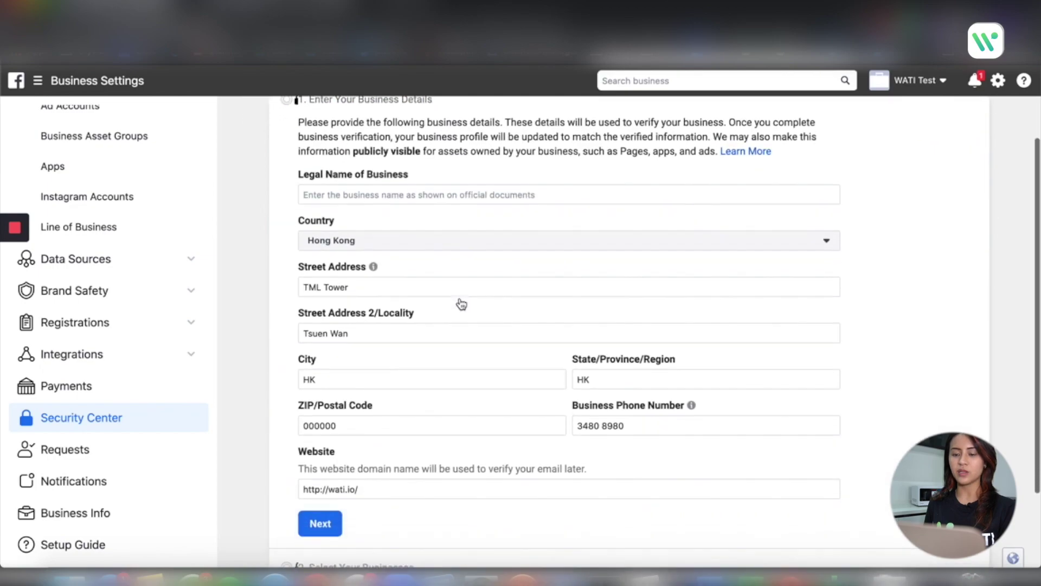
pyautogui.scroll(-2, 461, 304)
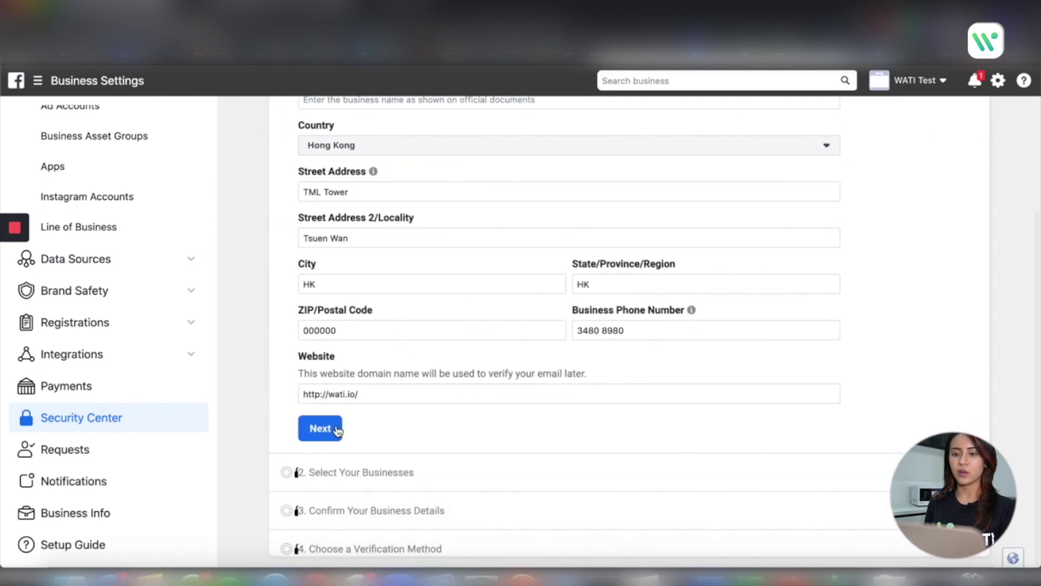
pyautogui.click(320, 429)
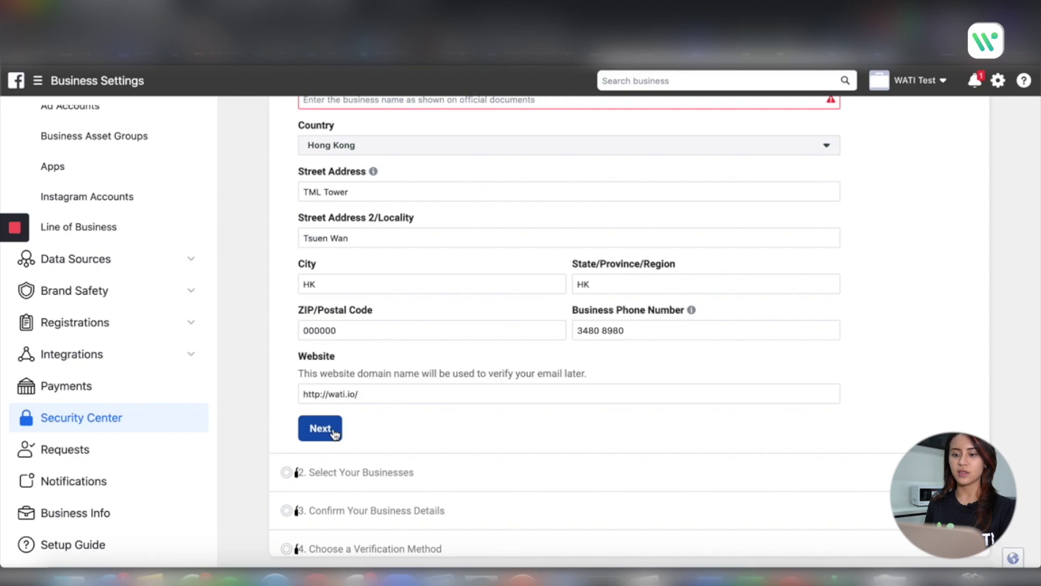
pyautogui.click(381, 212)
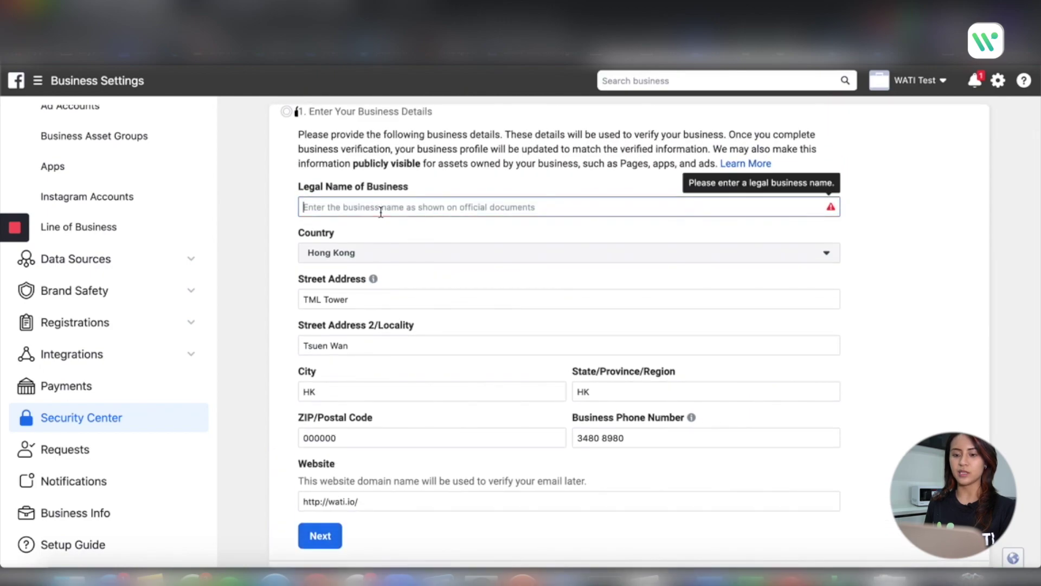
pyautogui.write('WATI')
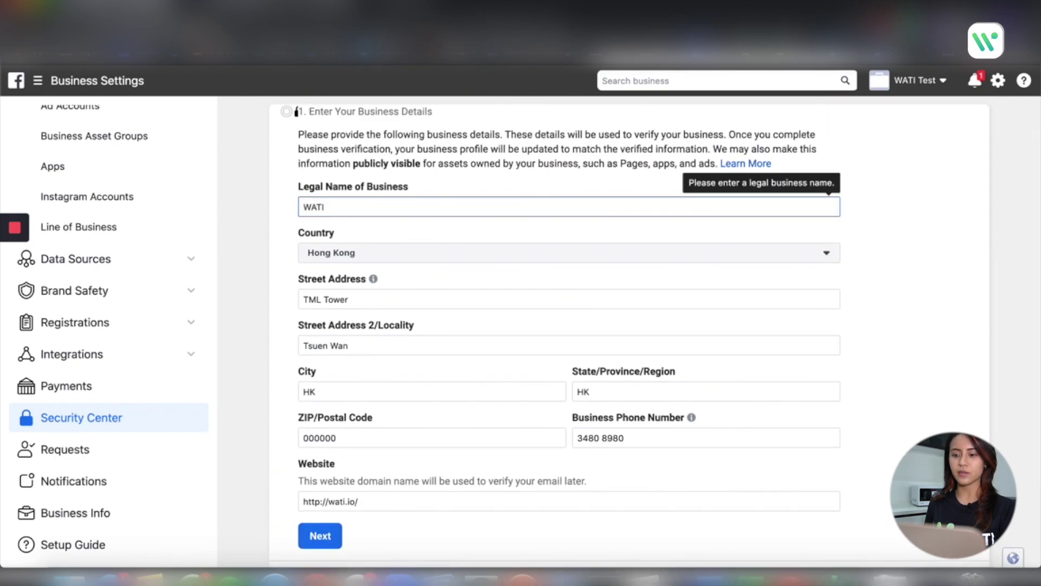
pyautogui.write(' Test')
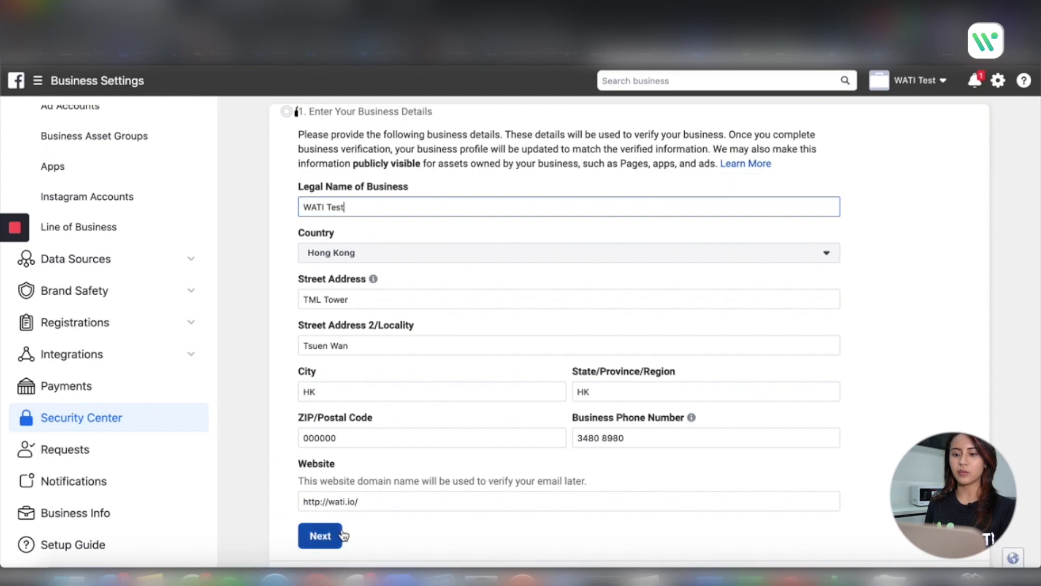
pyautogui.click(341, 535)
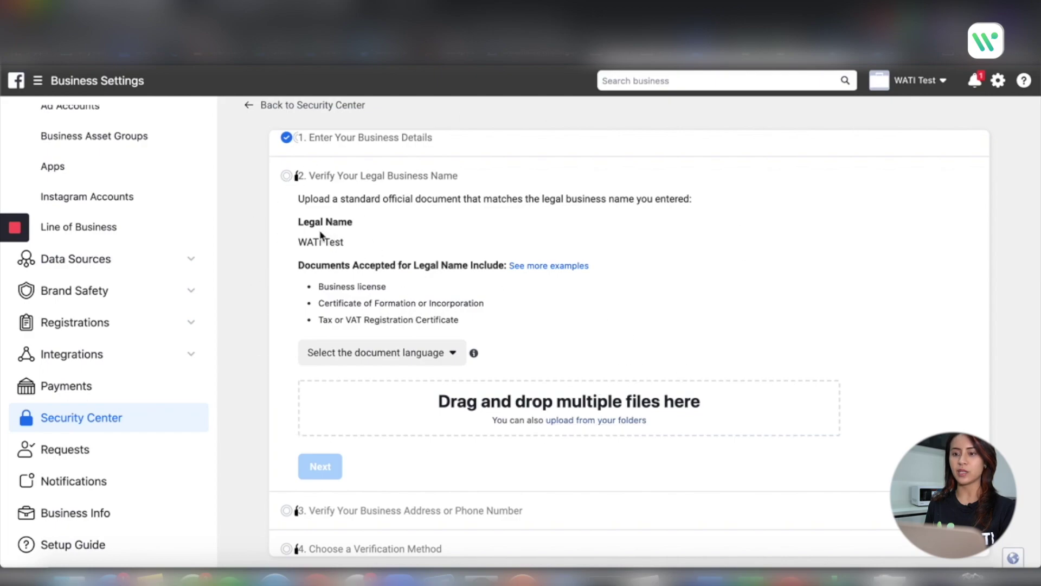
# Attach CI.pdf from Downloads as the legal name document.
pyautogui.moveTo(300, 223); pyautogui.dragTo(365, 225)
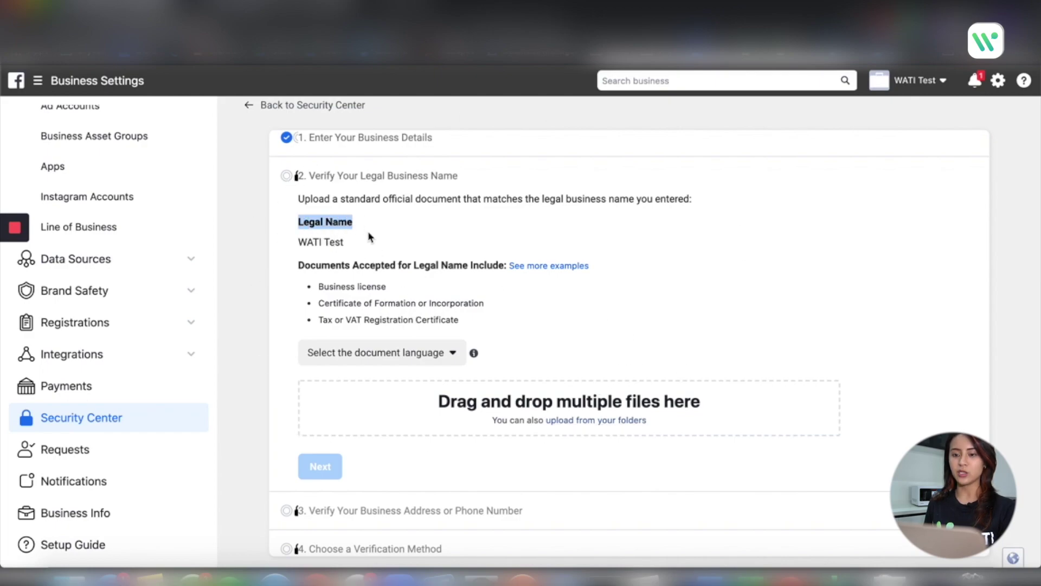
pyautogui.click(373, 238)
pyautogui.moveTo(353, 265); pyautogui.dragTo(469, 265)
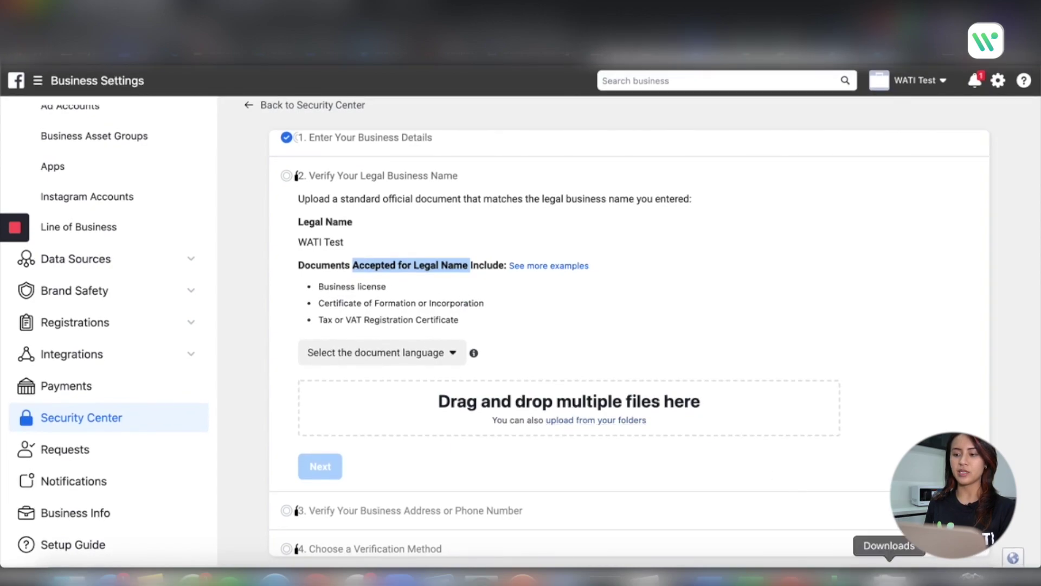
pyautogui.click(890, 576)
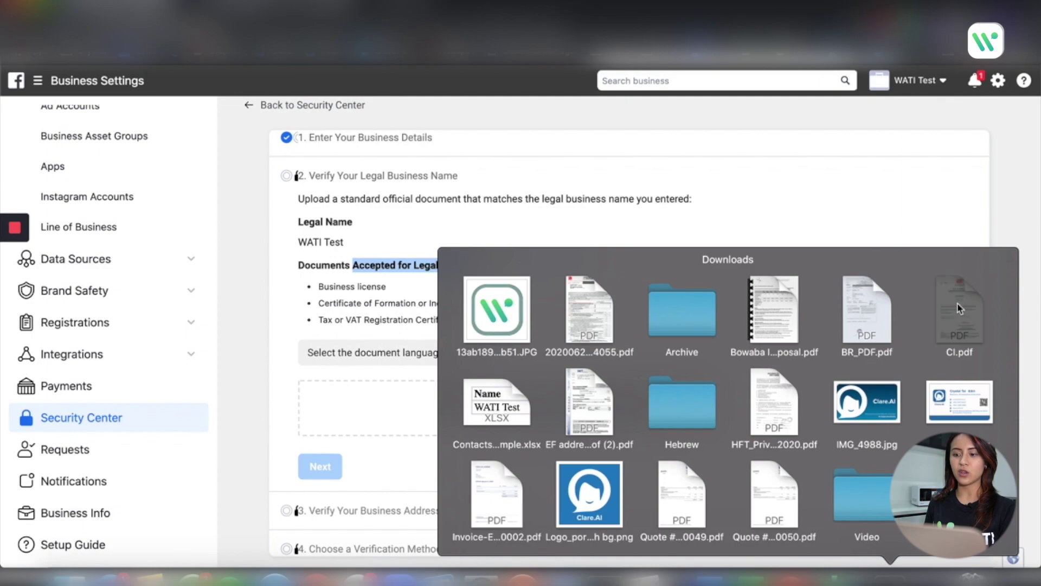
pyautogui.moveTo(959, 309); pyautogui.dragTo(640, 417)
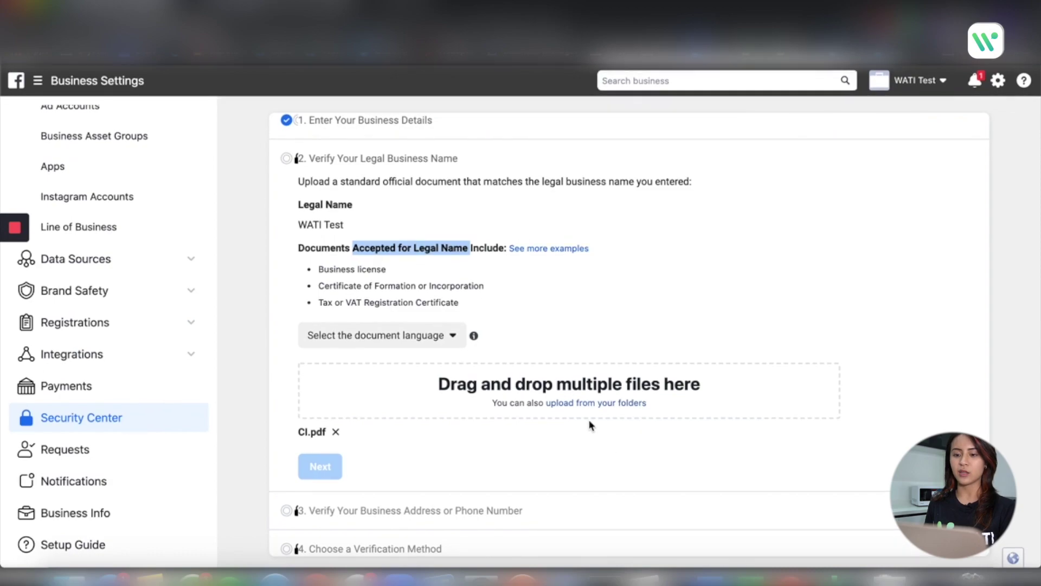
# Set the document language to 中文(香港) and submit the legal name step.
pyautogui.click(382, 337)
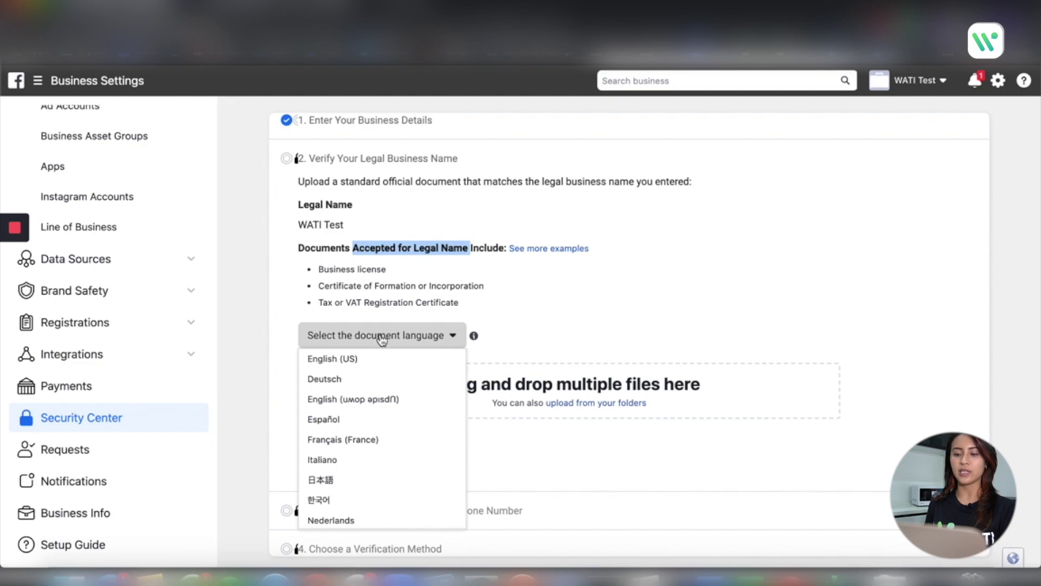
pyautogui.scroll(-4, 390, 444)
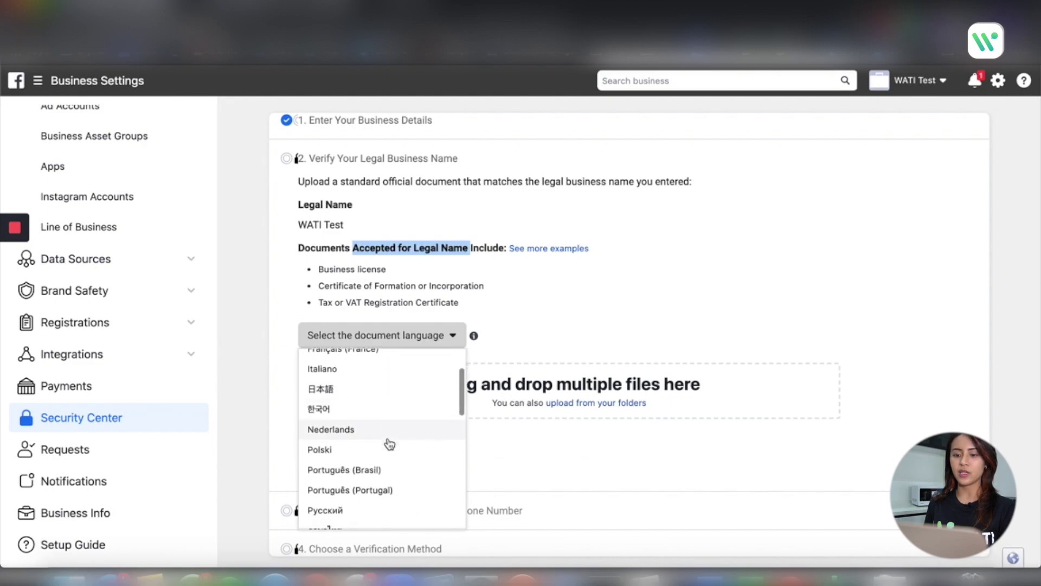
pyautogui.scroll(-4, 387, 440)
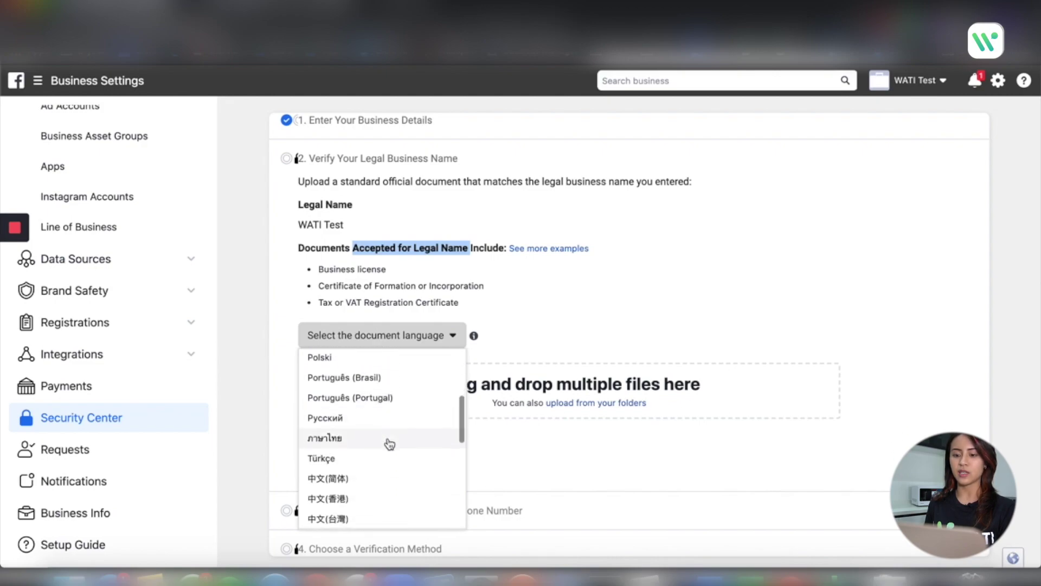
pyautogui.click(380, 499)
pyautogui.click(331, 467)
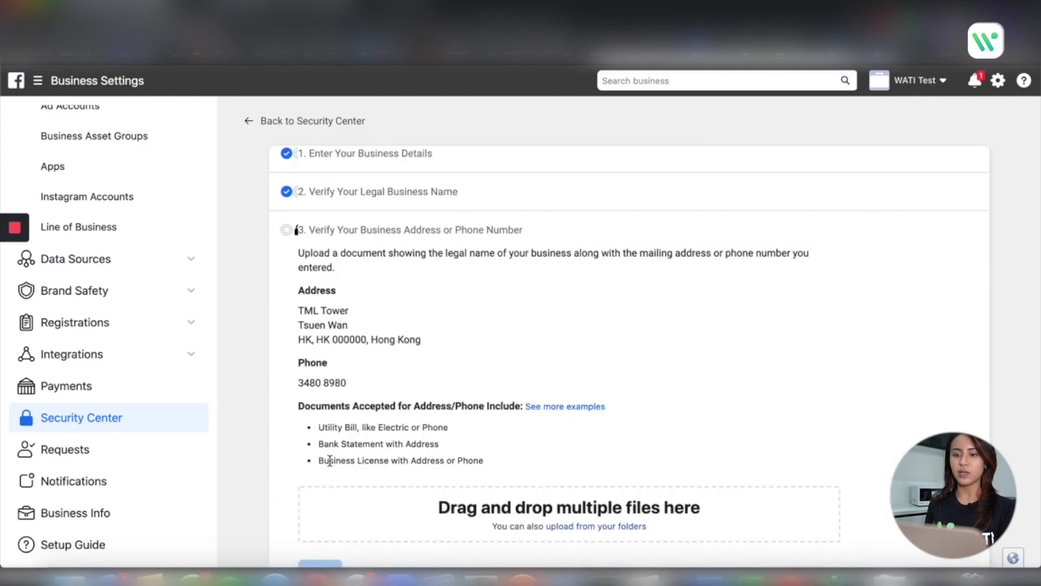
# Upload BR_PDF.pdf from Downloads as the address or phone proof document.
pyautogui.scroll(-1, 329, 459)
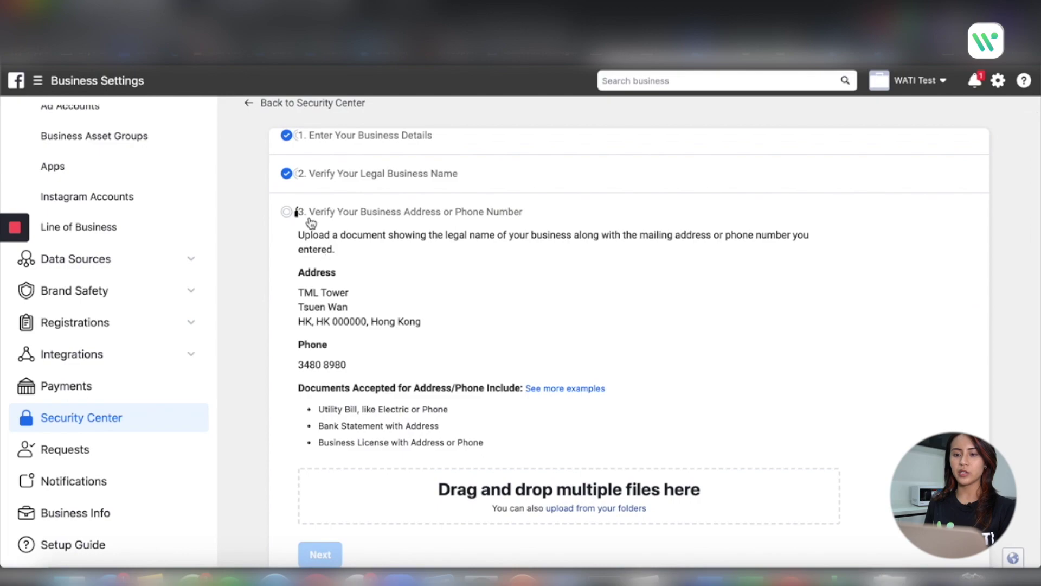
pyautogui.moveTo(311, 215); pyautogui.dragTo(532, 216)
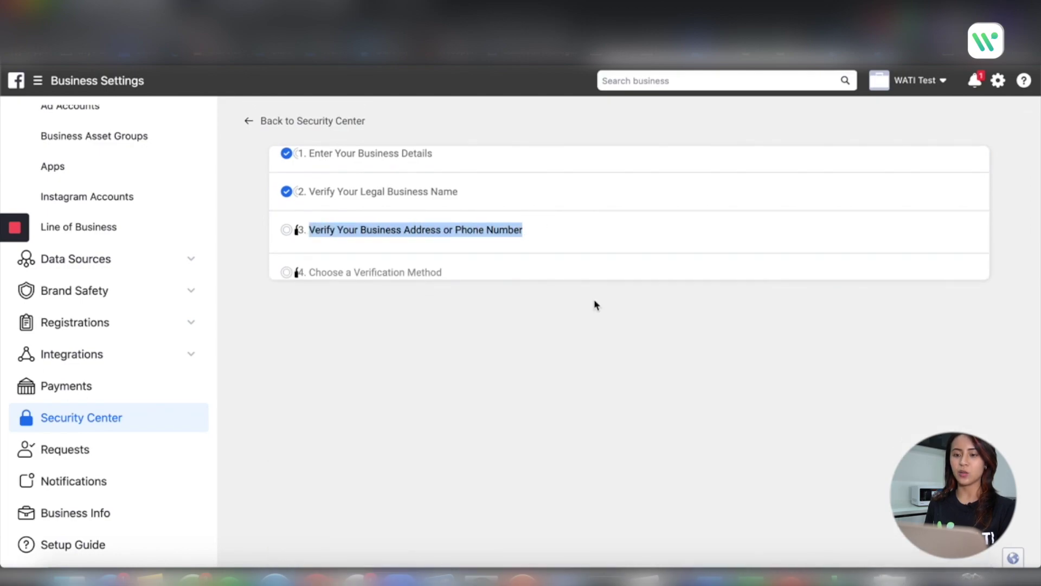
pyautogui.click(593, 235)
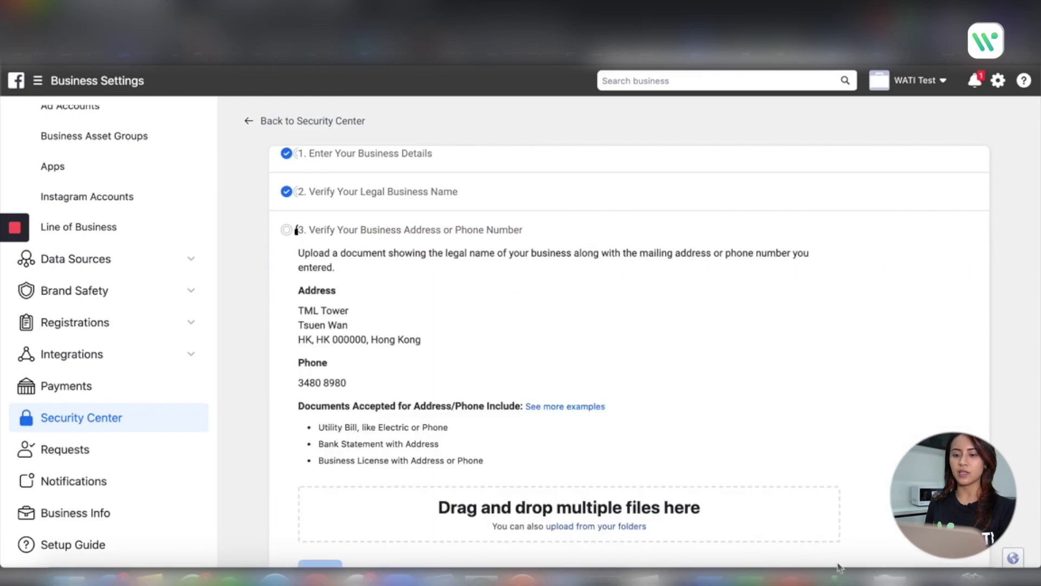
pyautogui.click(890, 576)
pyautogui.moveTo(867, 309); pyautogui.dragTo(627, 512)
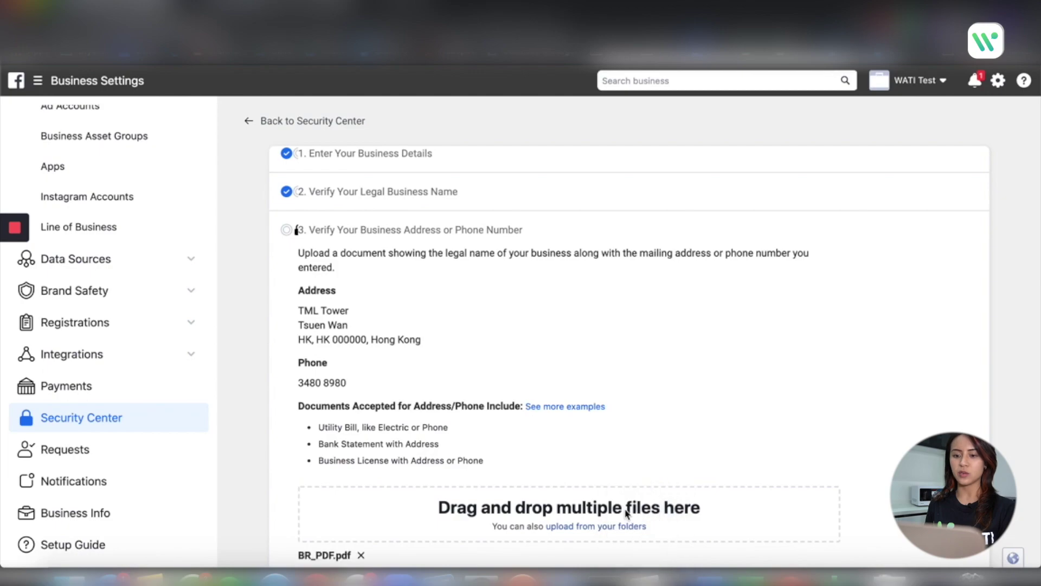
# Review the accepted documents (utility bill, bank statement, business license) and continue to verification method.
pyautogui.scroll(-2, 627, 514)
pyautogui.scroll(-1, 626, 515)
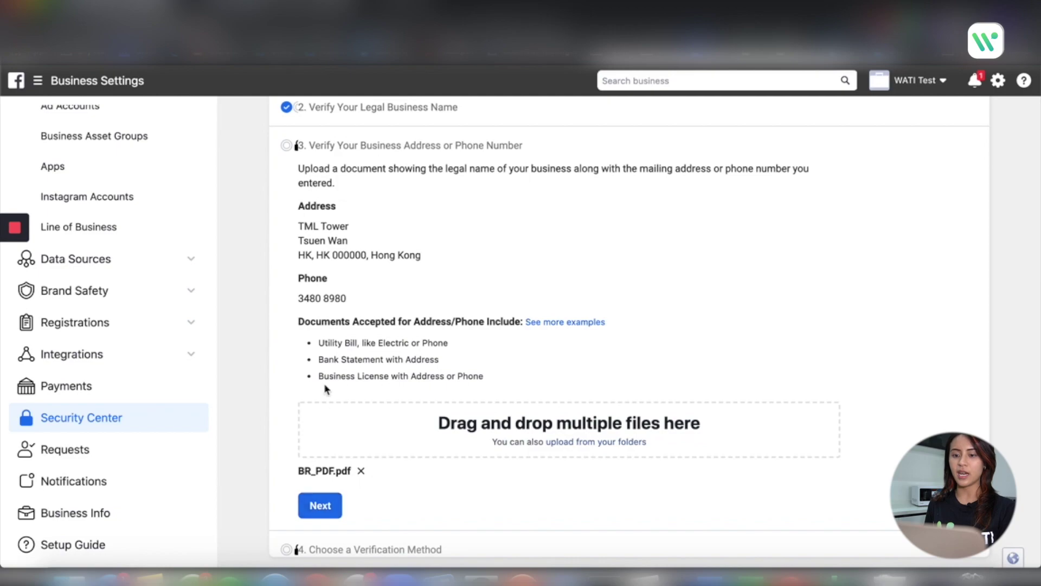
pyautogui.moveTo(298, 321); pyautogui.dragTo(533, 320)
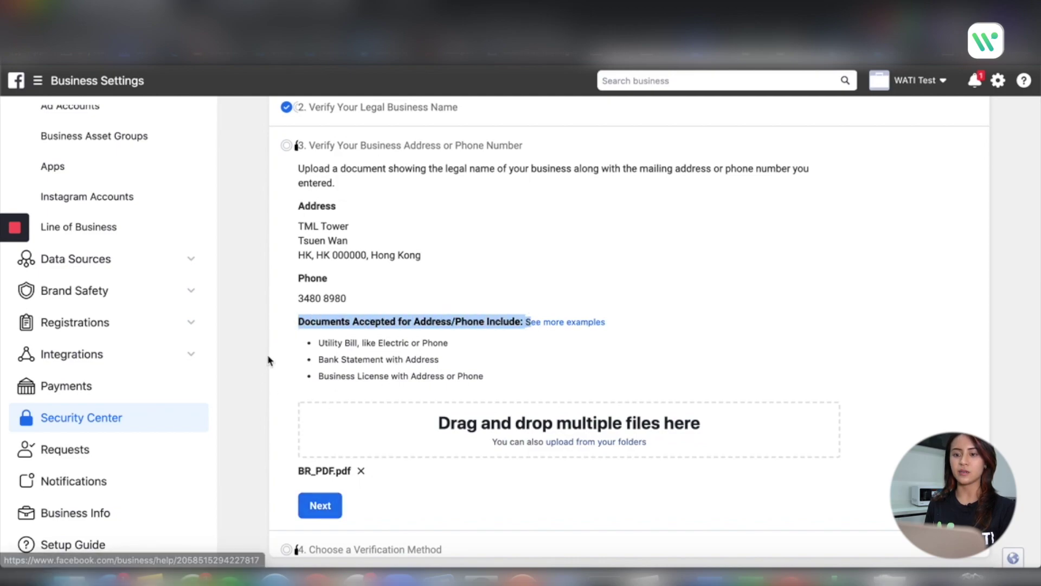
pyautogui.moveTo(319, 343); pyautogui.dragTo(450, 344)
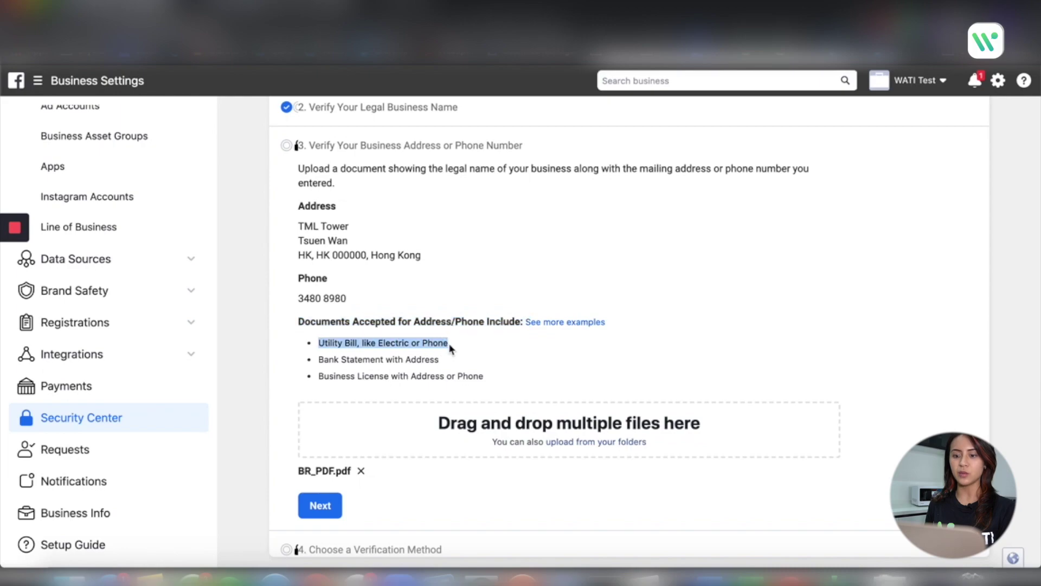
pyautogui.moveTo(318, 358); pyautogui.dragTo(453, 362)
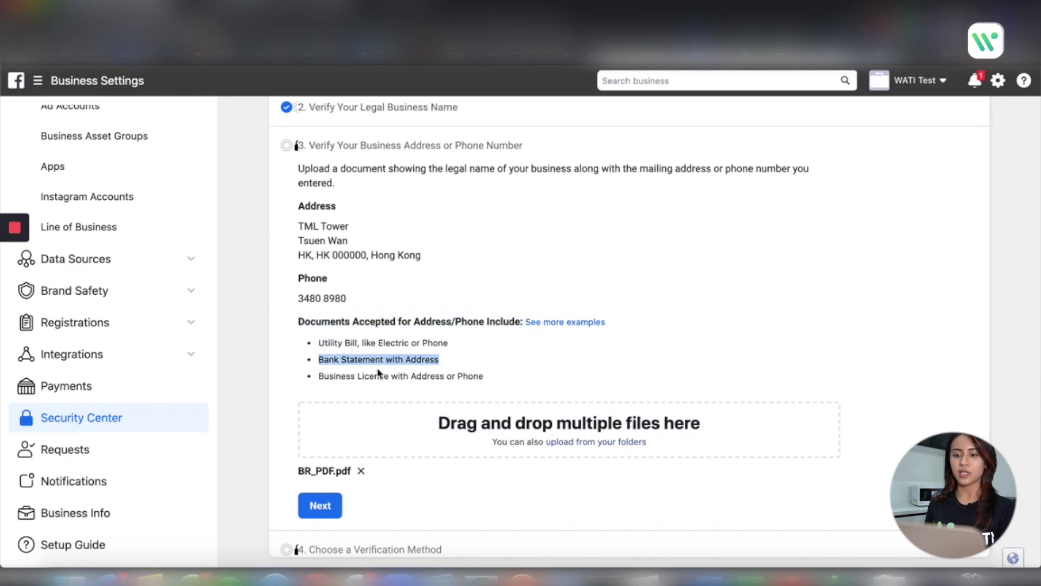
pyautogui.moveTo(319, 375); pyautogui.dragTo(496, 378)
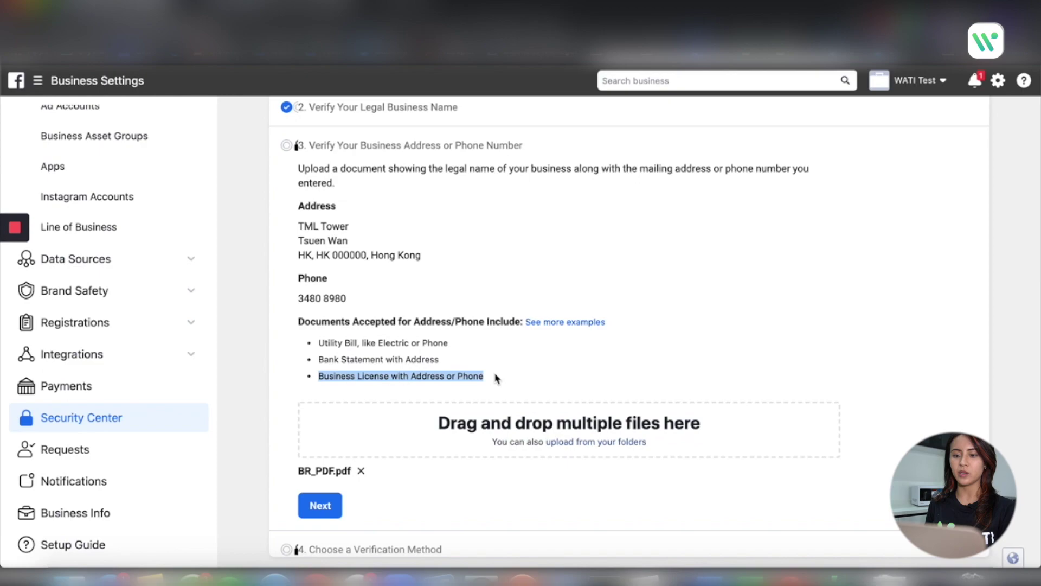
pyautogui.click(496, 378)
pyautogui.click(316, 510)
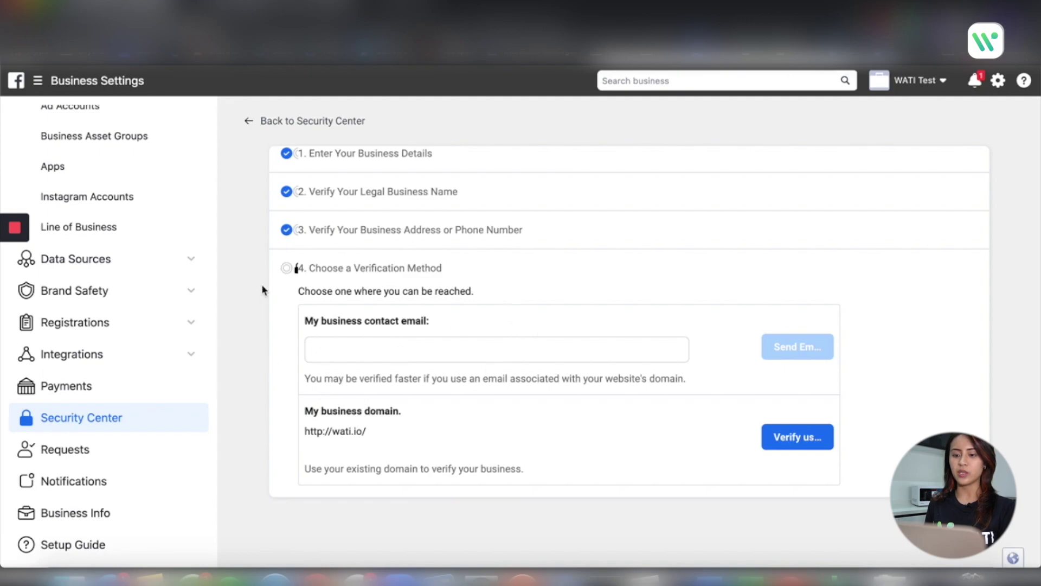
# Enter the business contact email address and send the verification email.
pyautogui.click(412, 348)
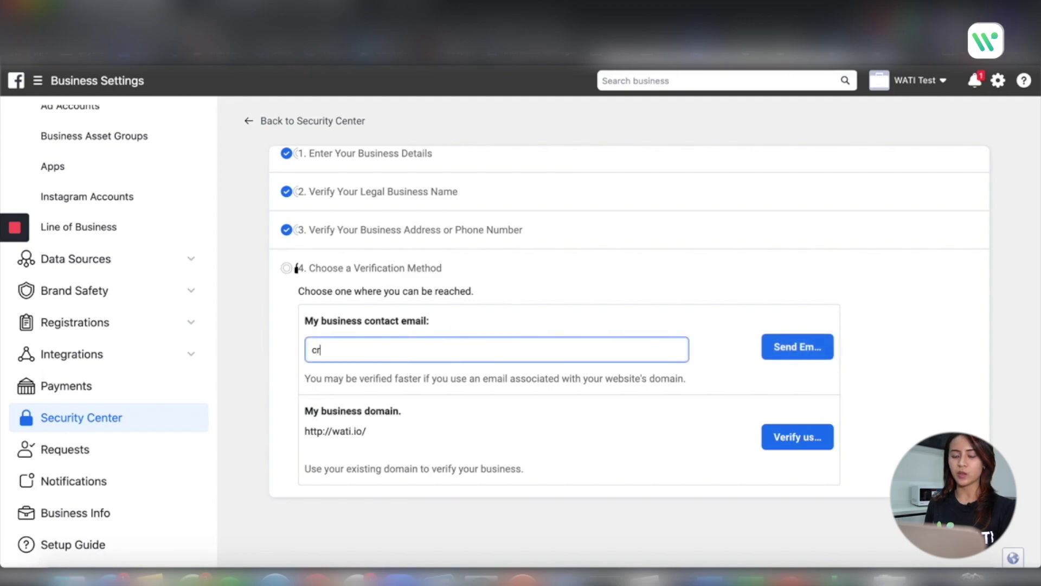
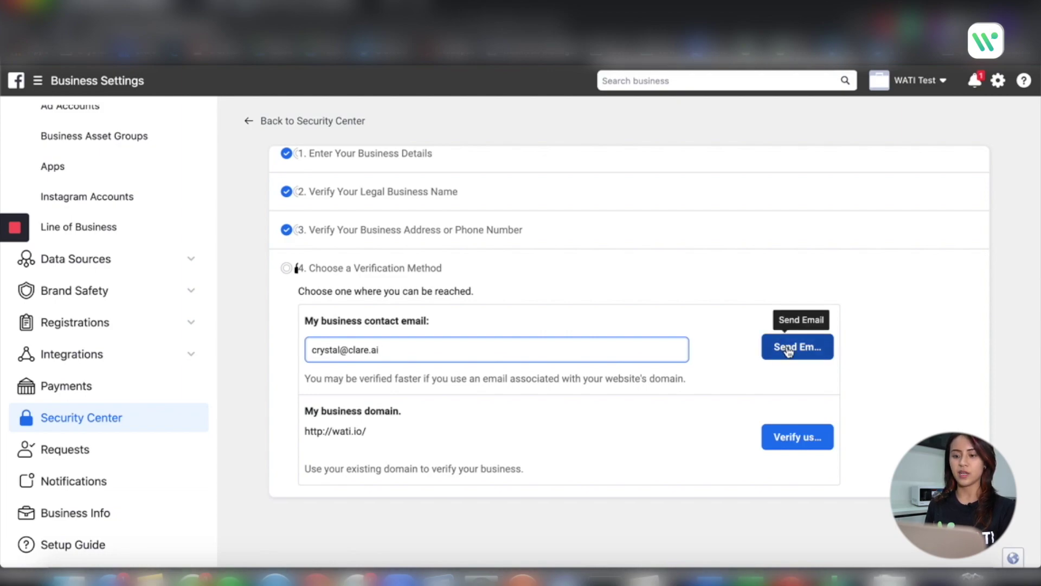
pyautogui.click(789, 352)
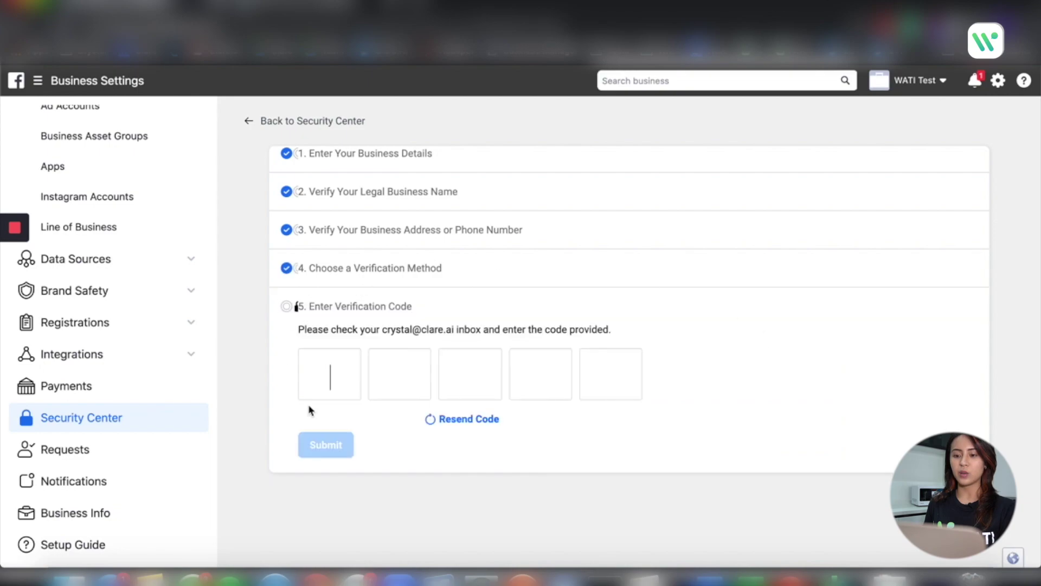
# Enter the emailed 5-digit verification code and submit the verification.
pyautogui.click(334, 386)
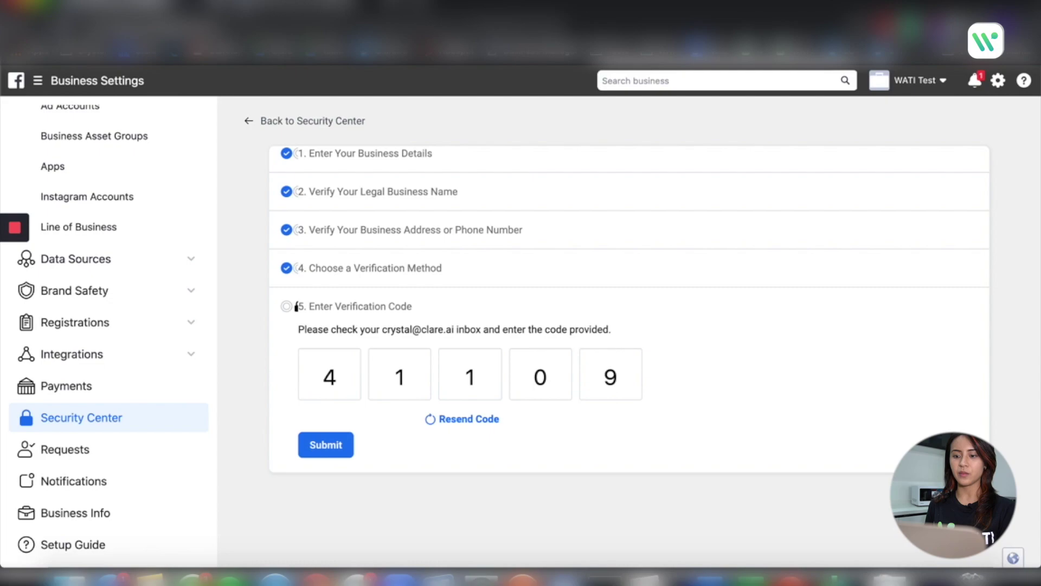
pyautogui.click(333, 447)
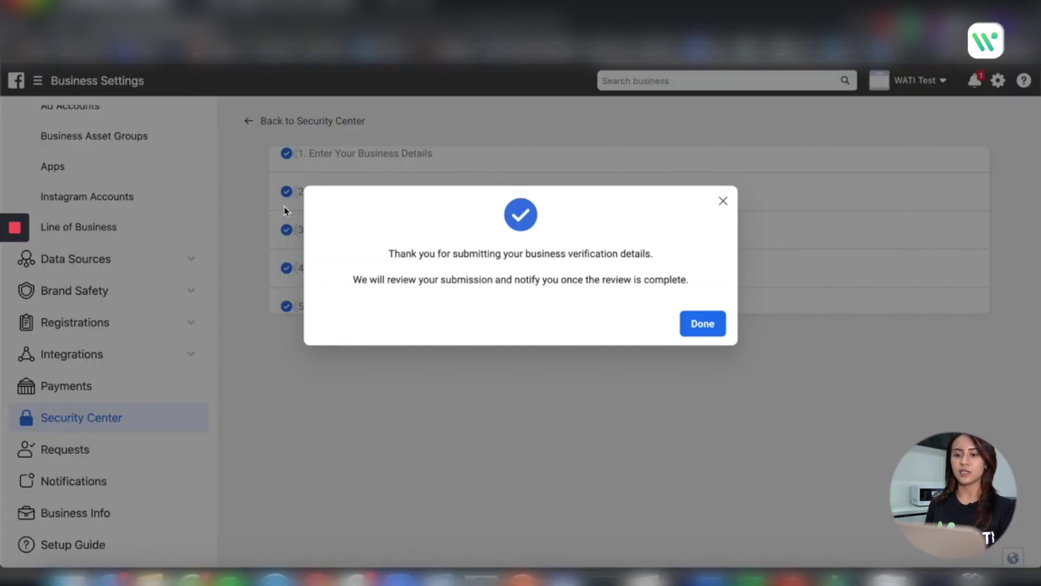
# Dismiss the thank-you dialog and check Business Verification reads Submitted, documents being reviewed.
pyautogui.click(703, 325)
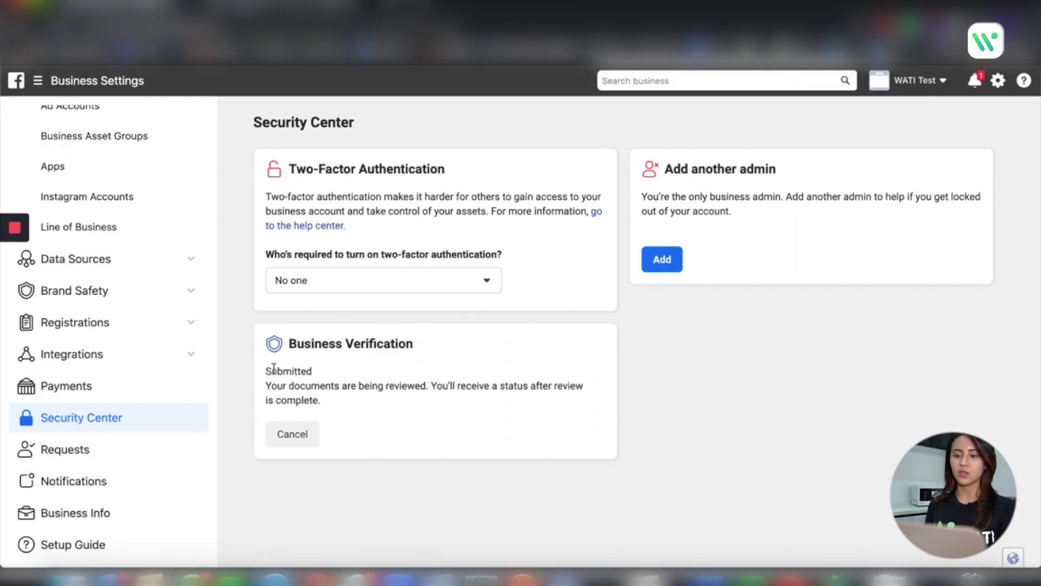
pyautogui.moveTo(265, 371); pyautogui.dragTo(308, 371)
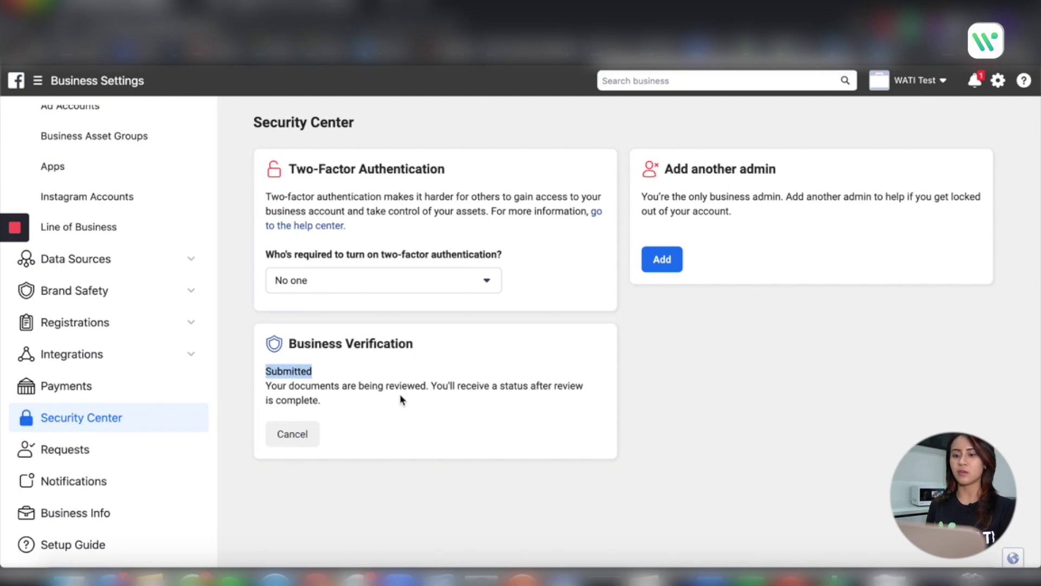
pyautogui.moveTo(359, 385); pyautogui.dragTo(428, 384)
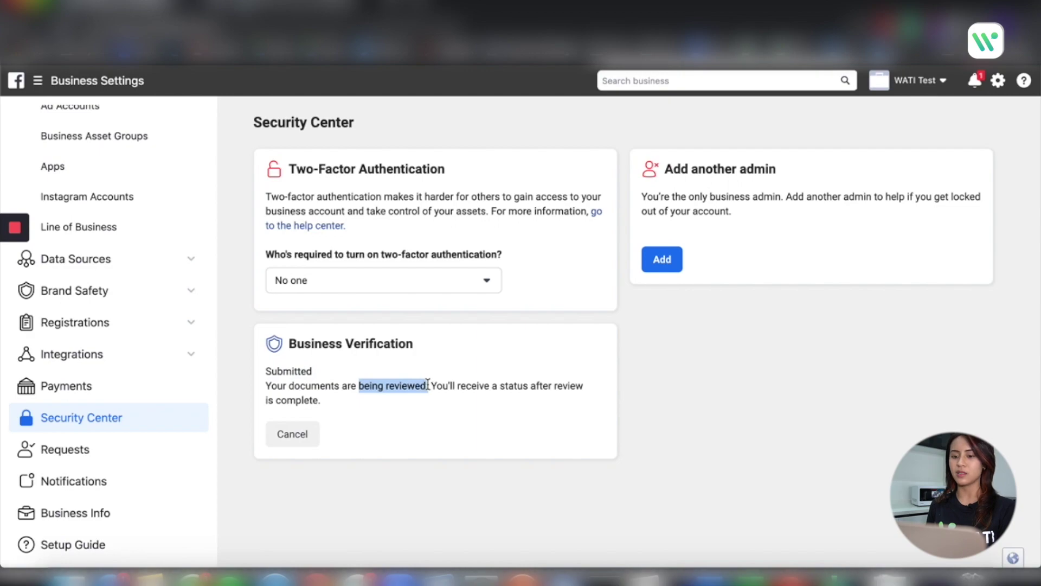